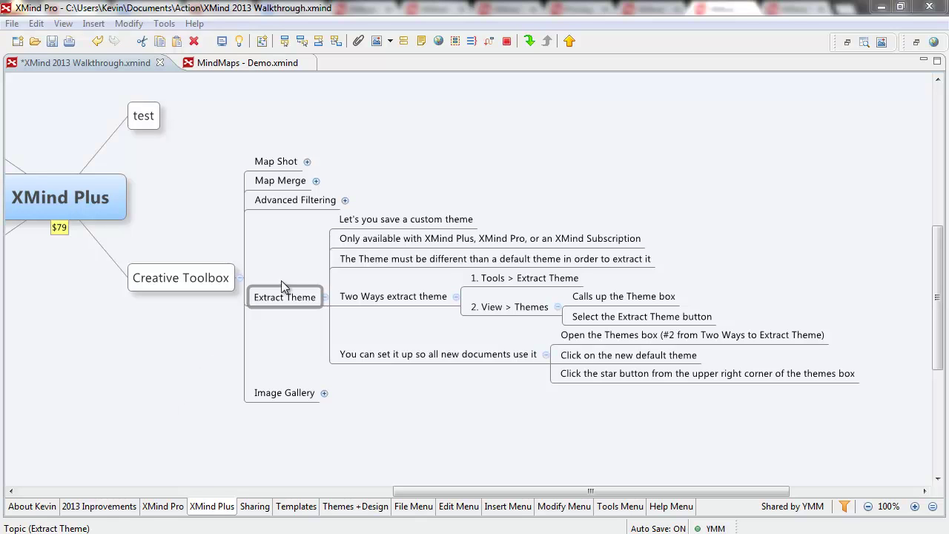
Select the map's notes and topics, including XMind Plus, Creative Toolbox and Extract Theme
click(364, 223)
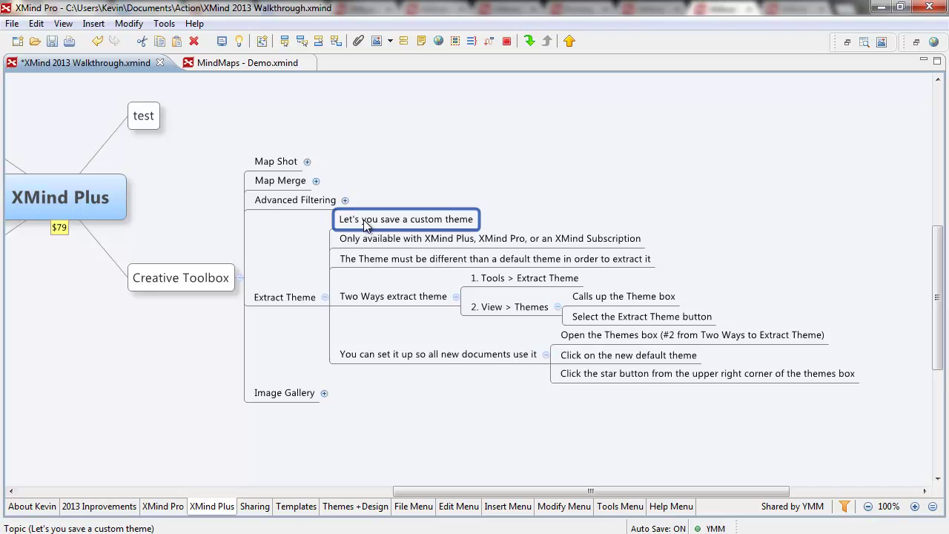
click(370, 238)
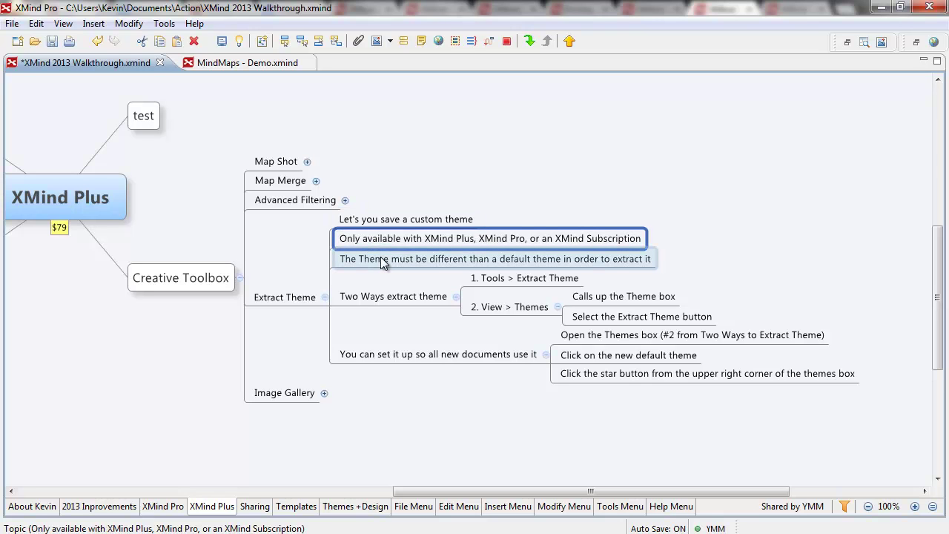
click(77, 202)
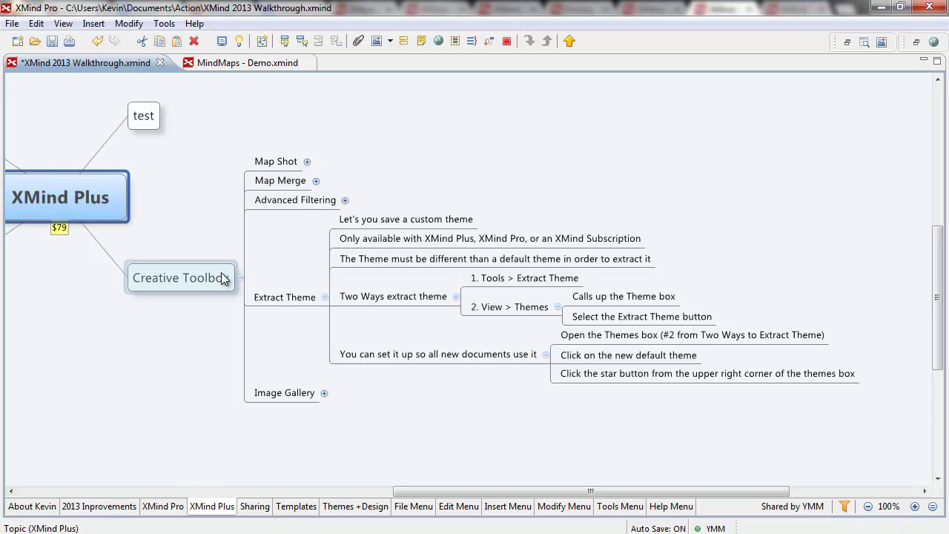
click(205, 285)
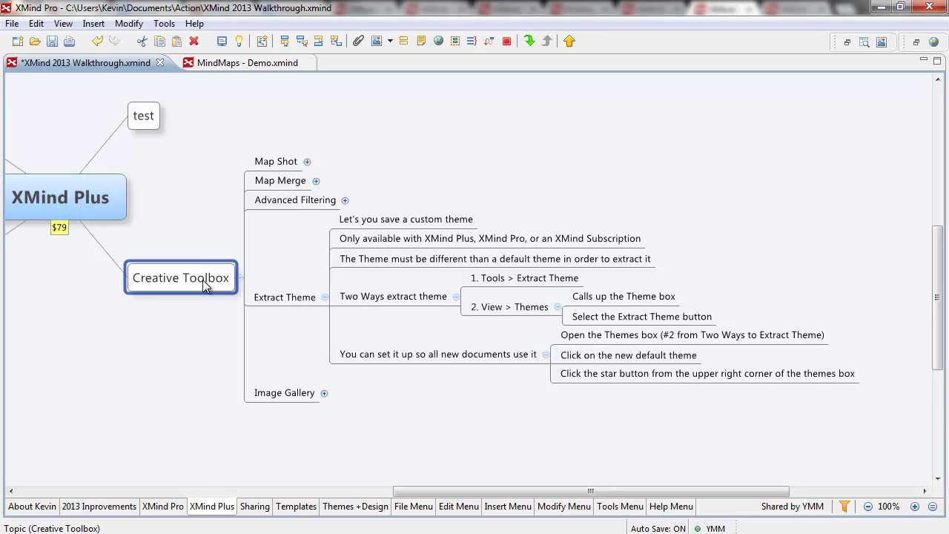
click(294, 299)
click(374, 261)
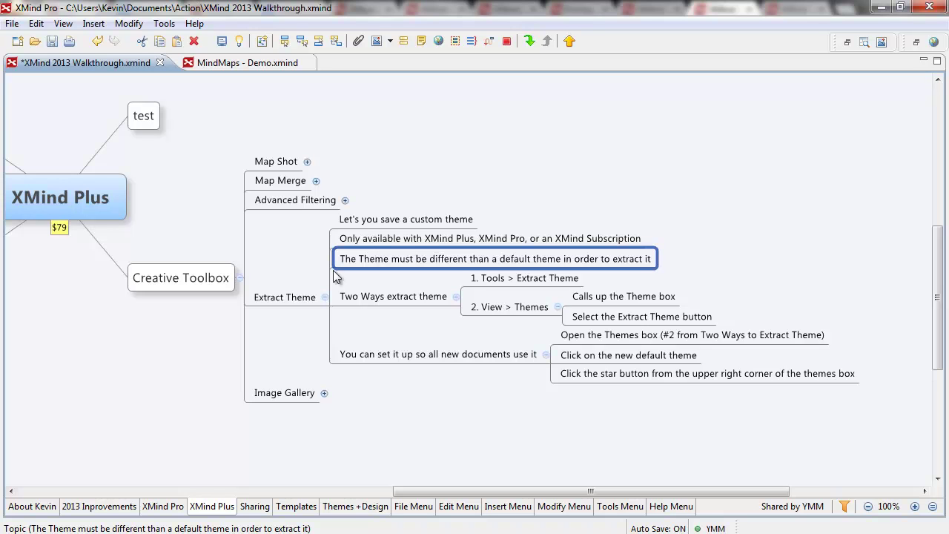
click(191, 278)
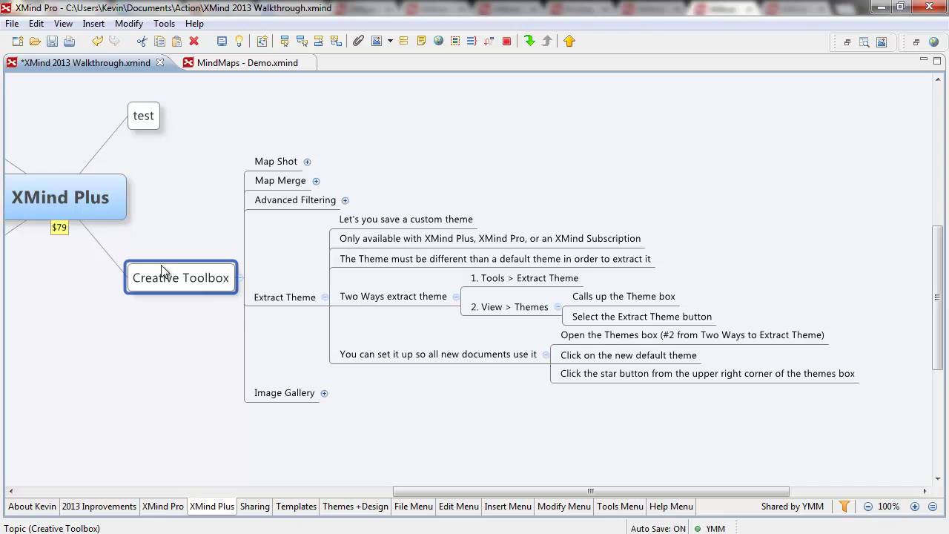
Show the Styles panel and give Creative Toolbox the green Grassland style
click(64, 24)
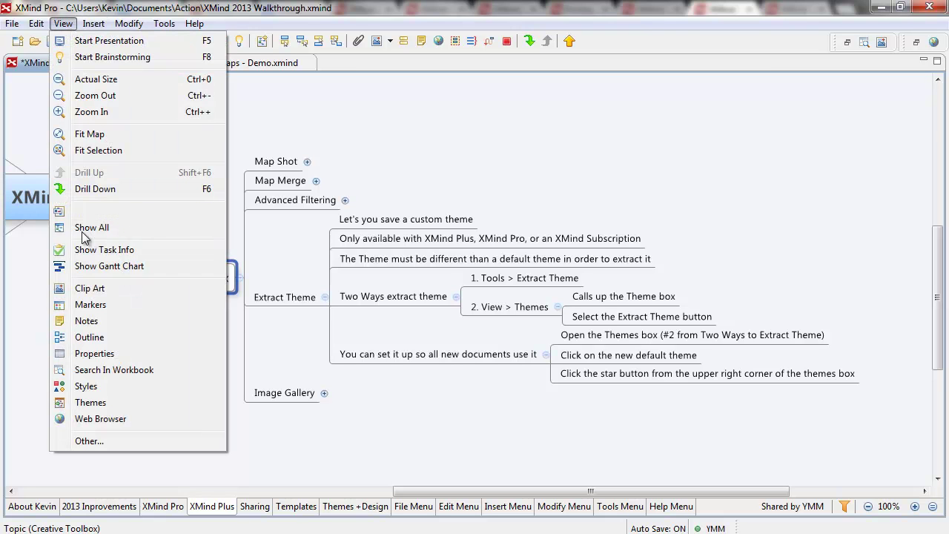
click(89, 386)
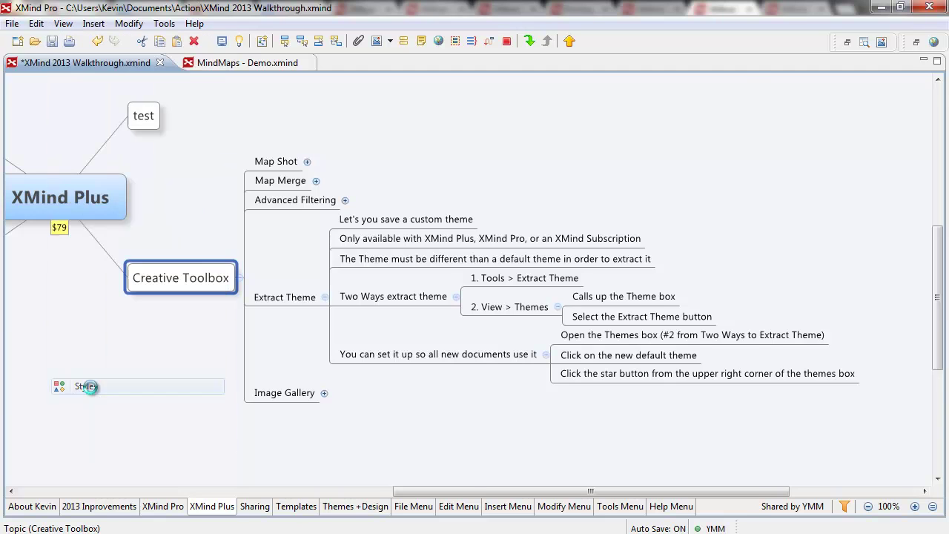
click(60, 286)
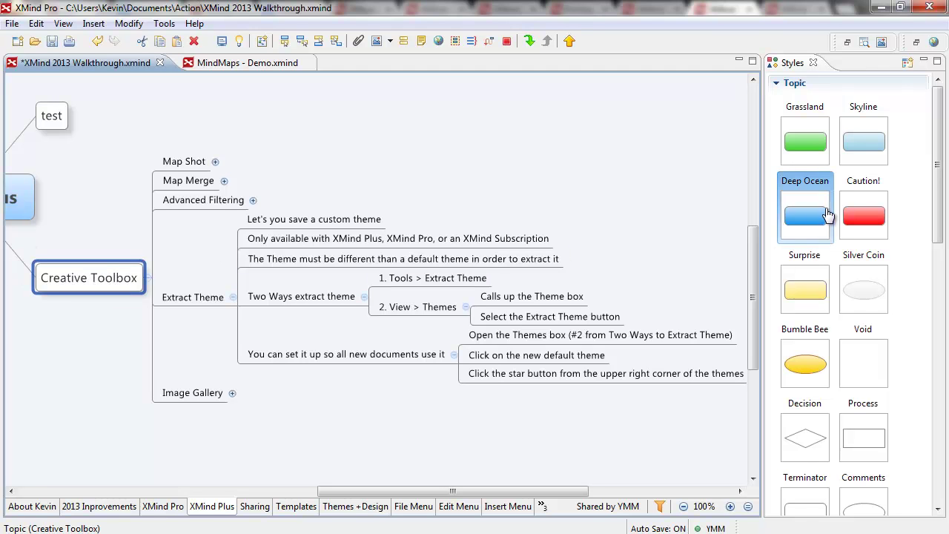
click(813, 147)
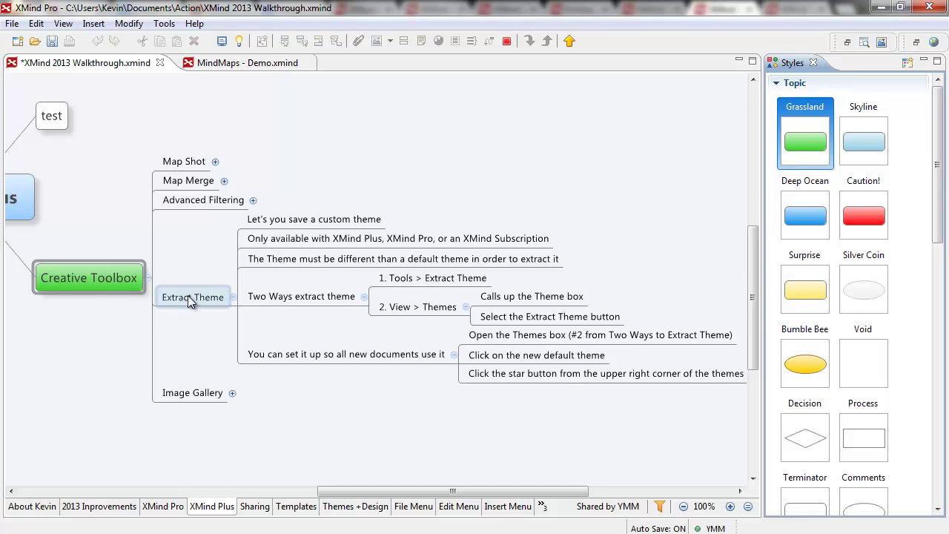
Give the test topic the blue Deep Ocean style and close the Styles panel
click(57, 119)
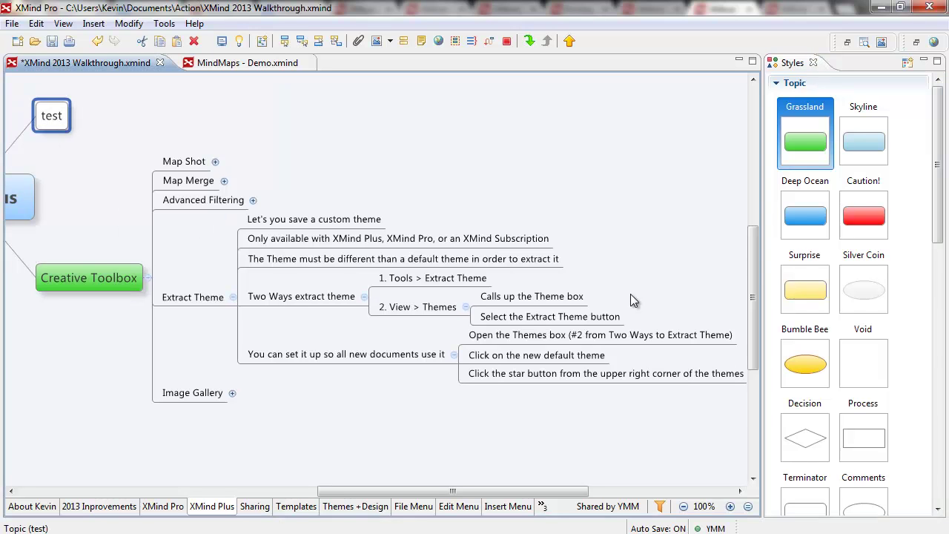
click(805, 216)
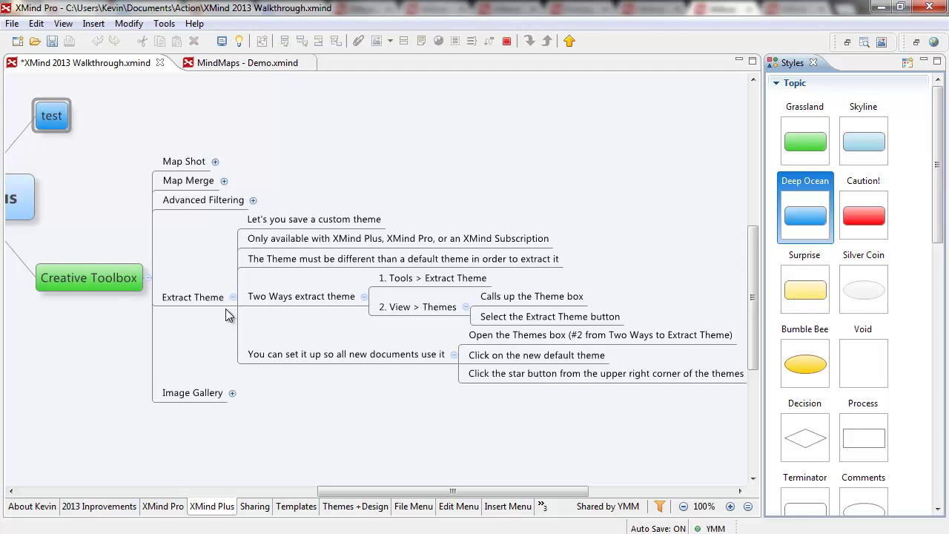
click(813, 62)
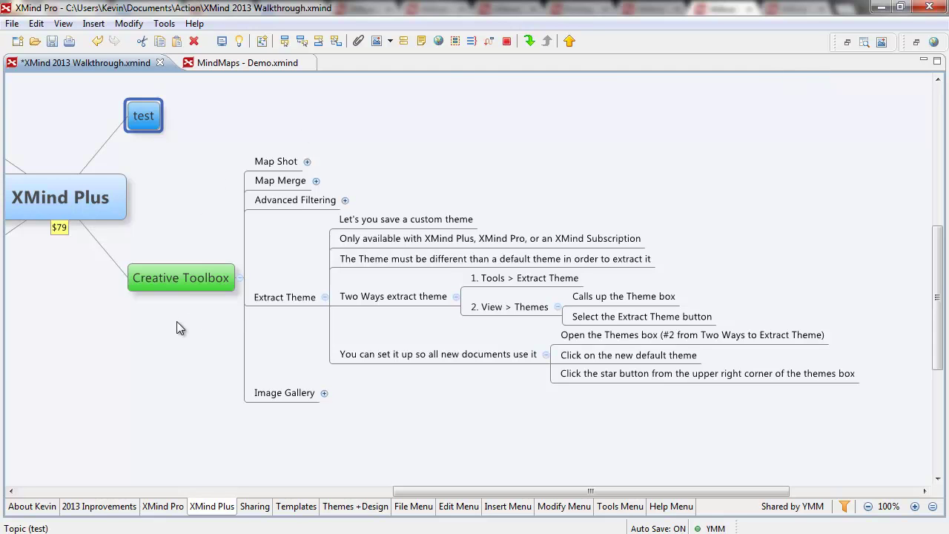
click(412, 297)
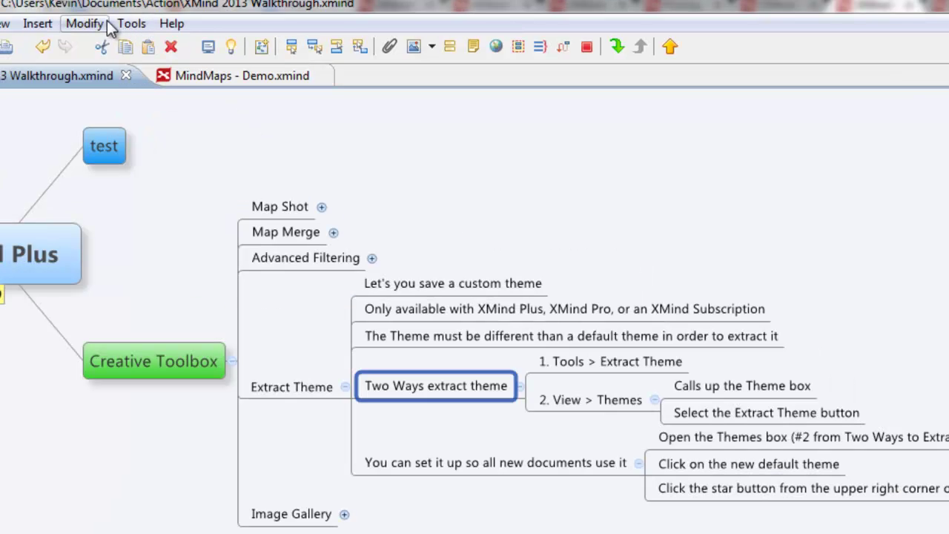
click(126, 27)
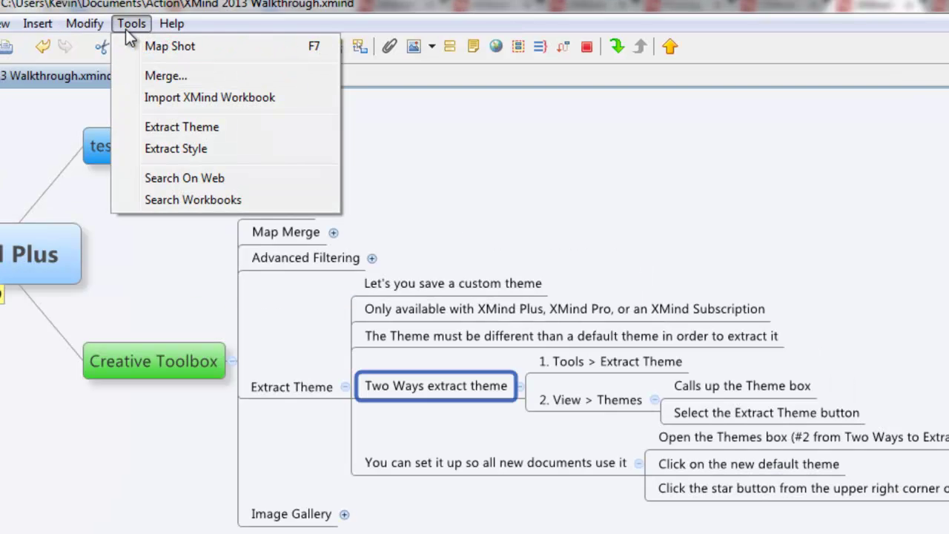
click(170, 128)
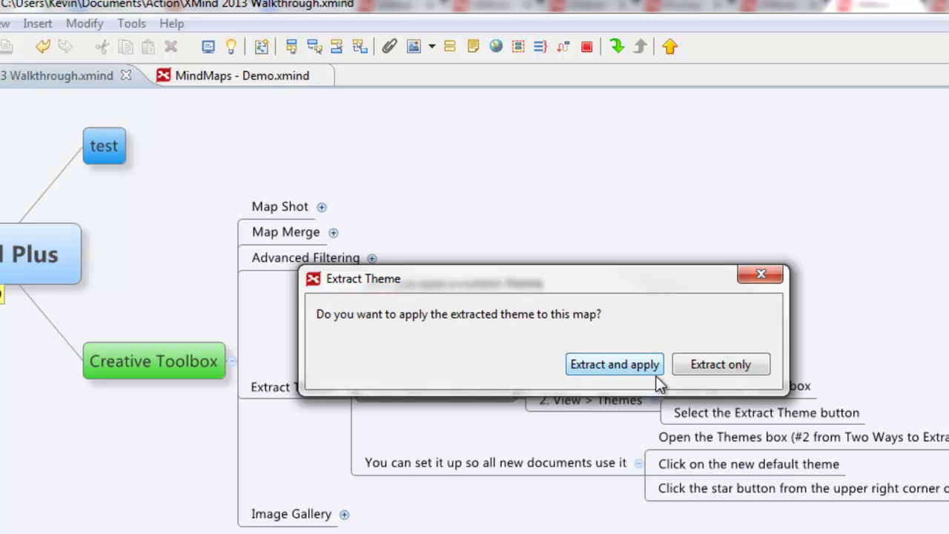
click(734, 364)
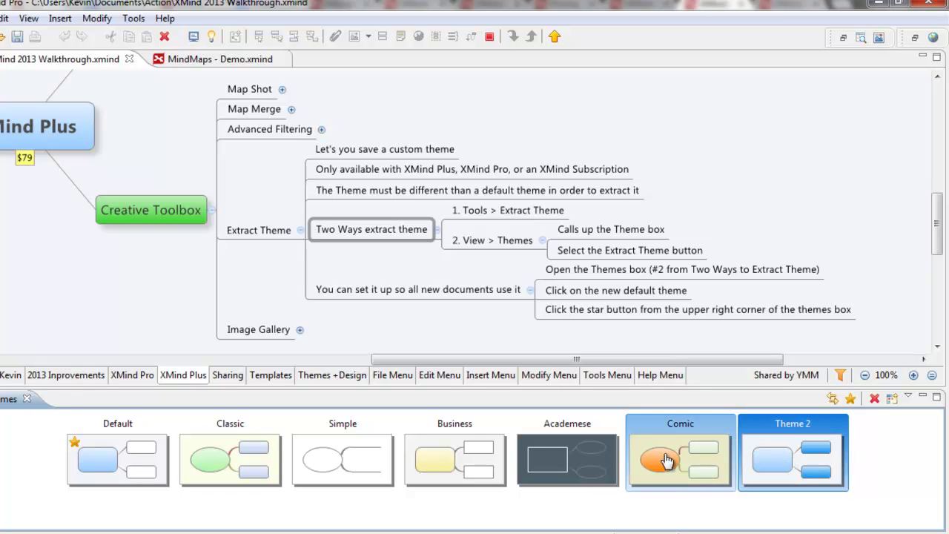
click(874, 401)
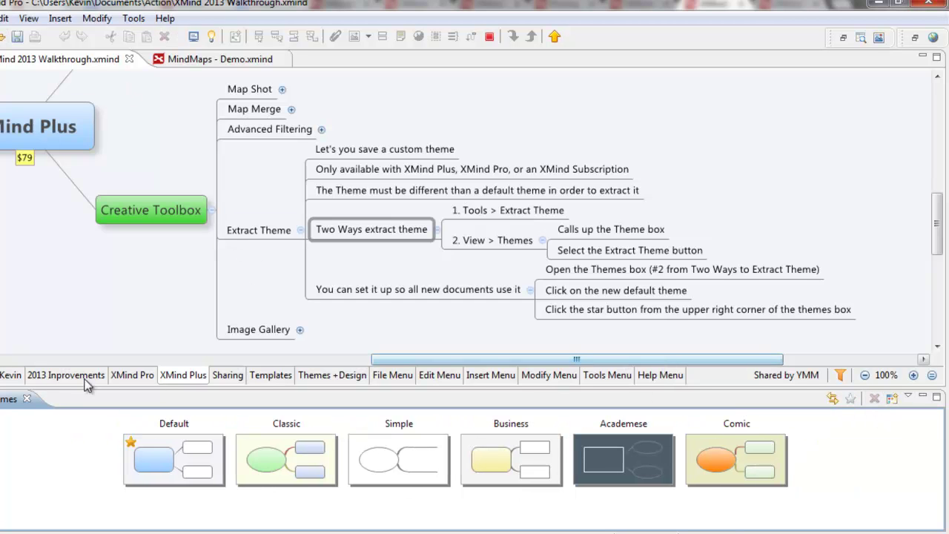
click(27, 400)
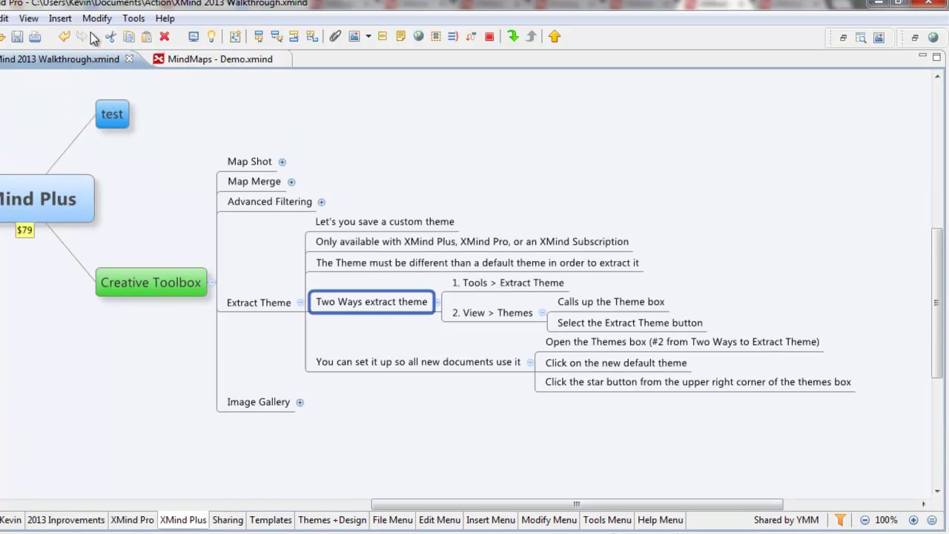
From the Themes panel, extract Creative Toolbox's styling as Theme 3 without applying it
click(24, 20)
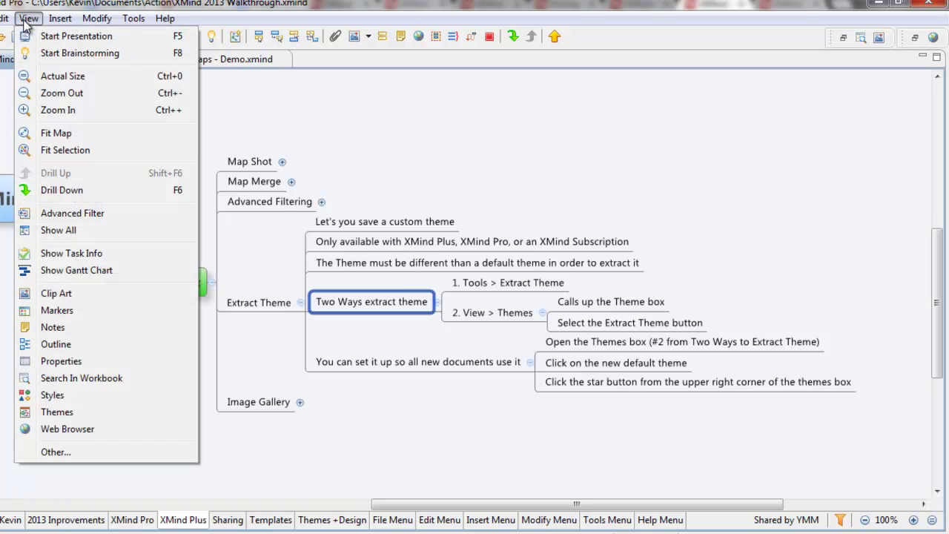
click(57, 412)
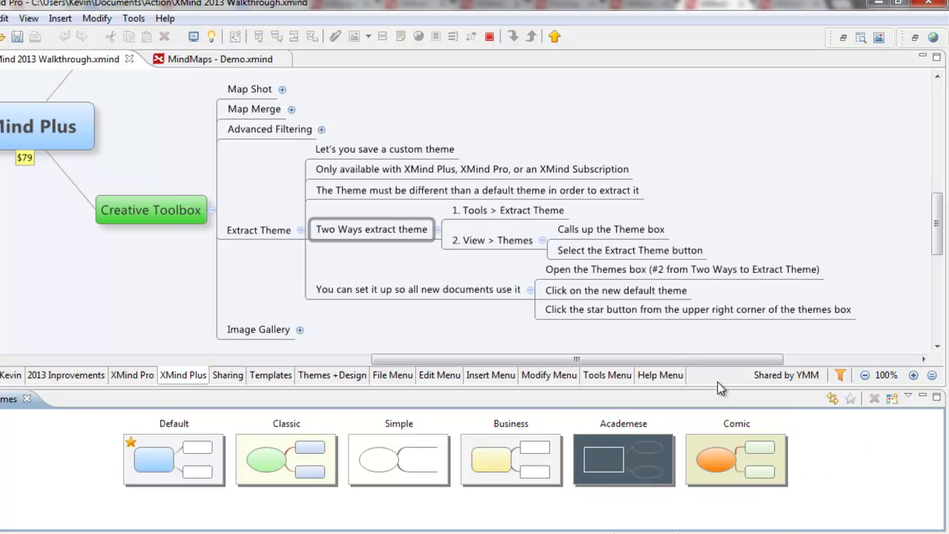
click(148, 213)
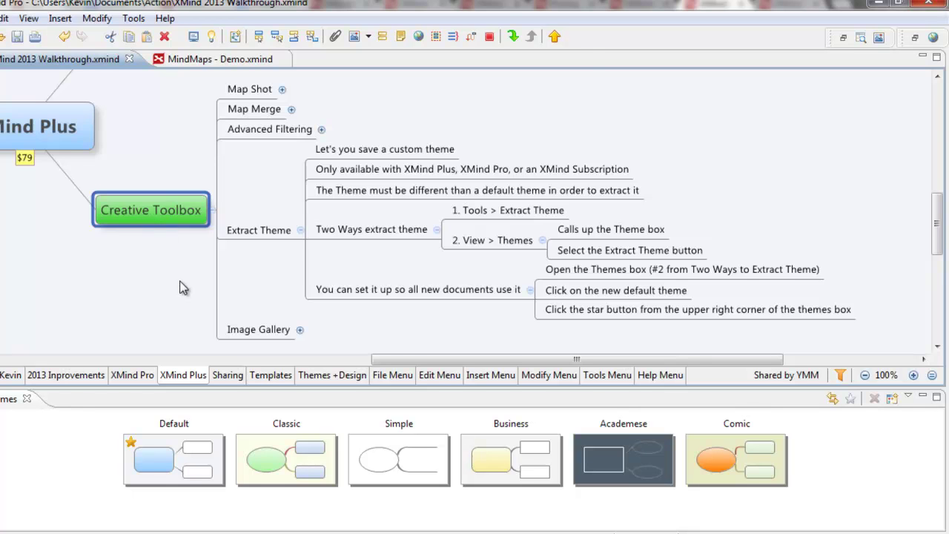
scroll(179, 289, up, 1)
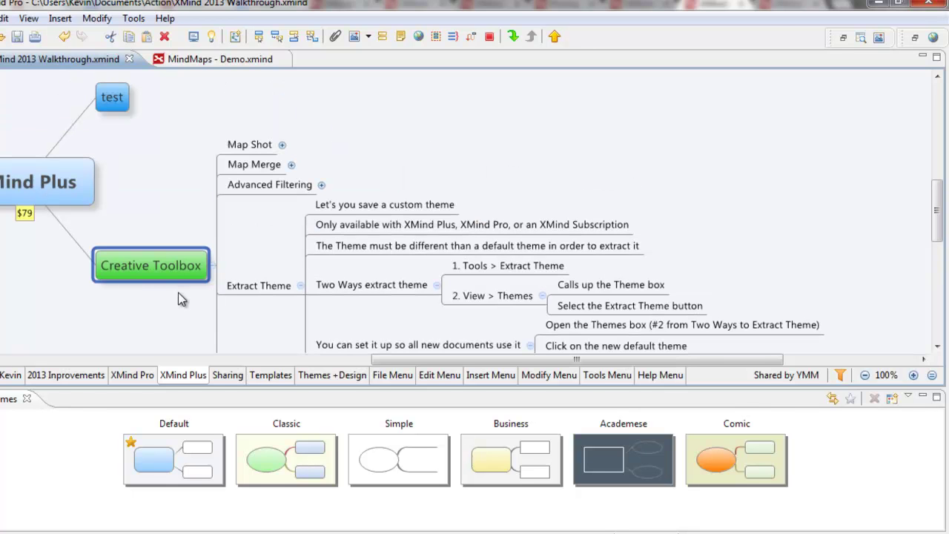
click(114, 98)
click(134, 266)
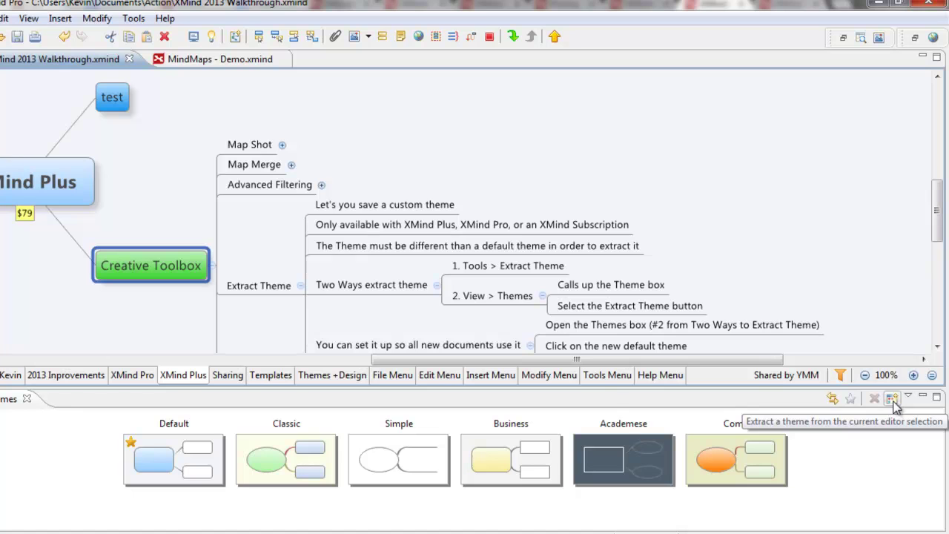
click(892, 400)
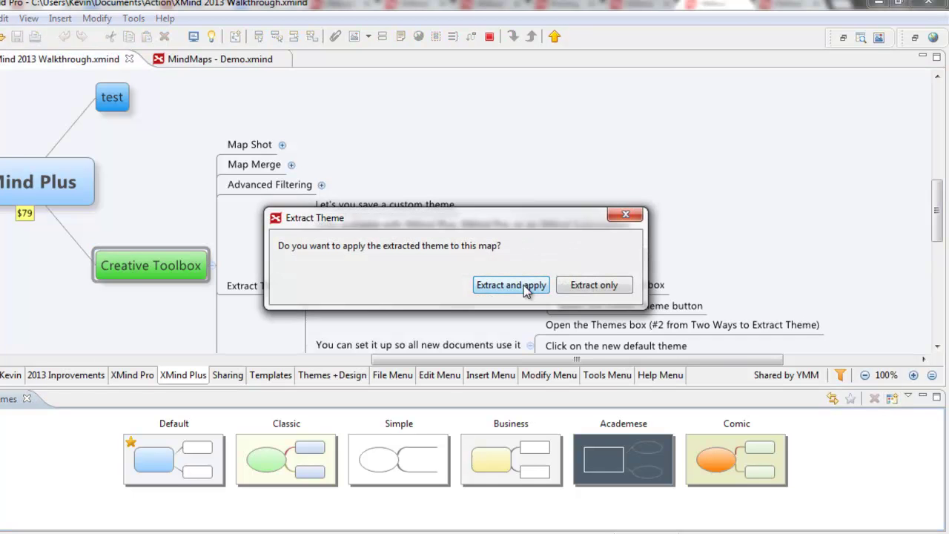
click(593, 286)
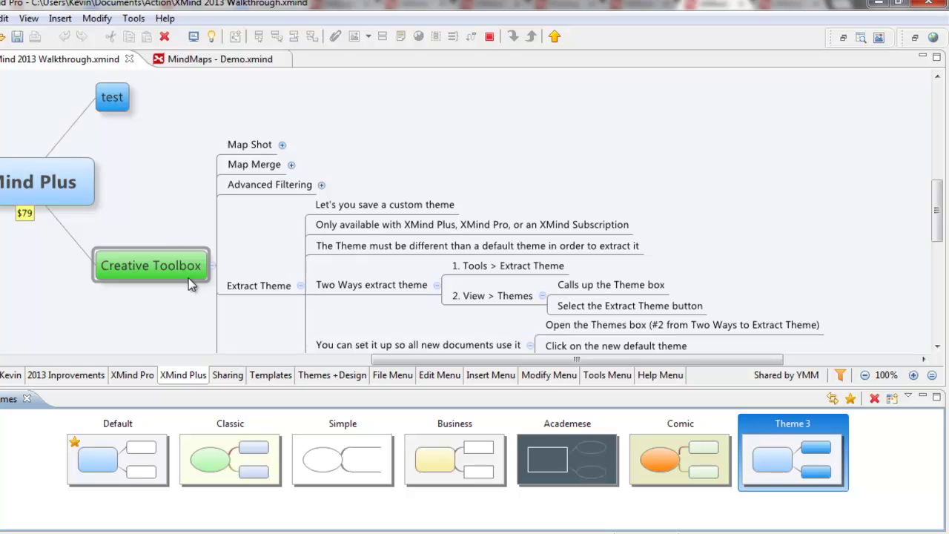
Star Theme 3 as the default theme for new documents
drag(376, 365, 295, 365)
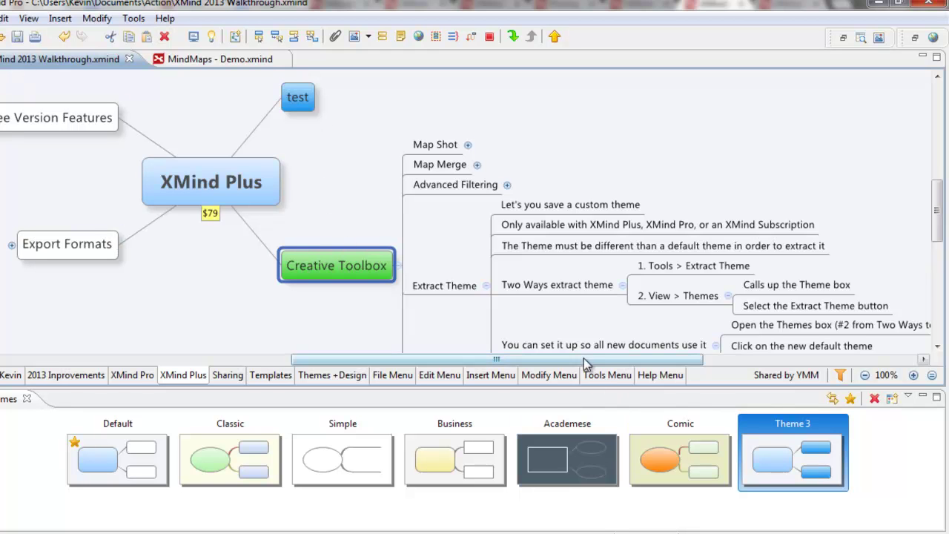
drag(582, 358, 627, 358)
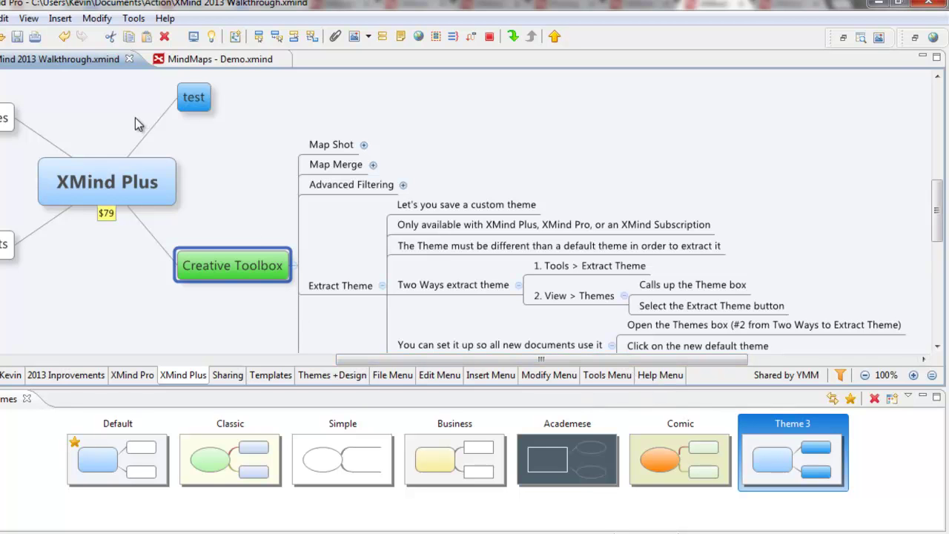
scroll(266, 215, down, 2)
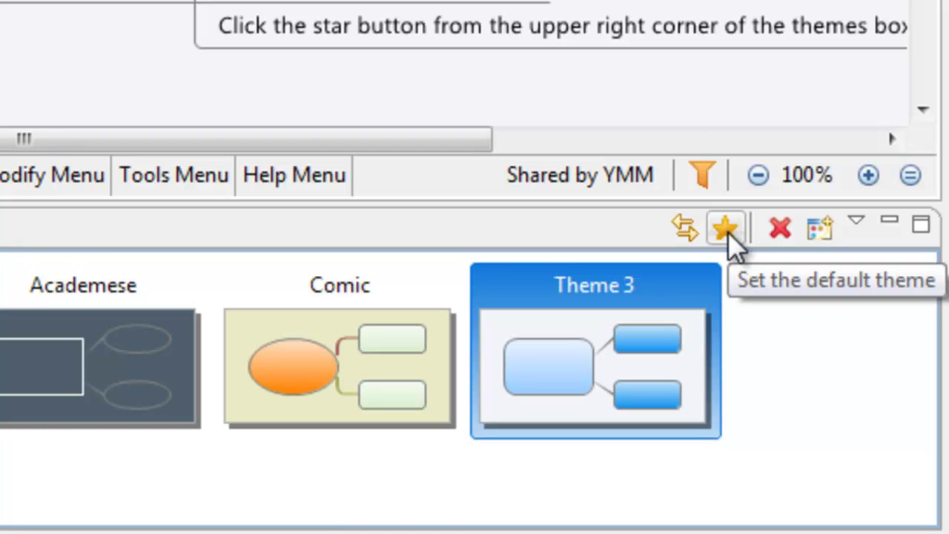
click(727, 231)
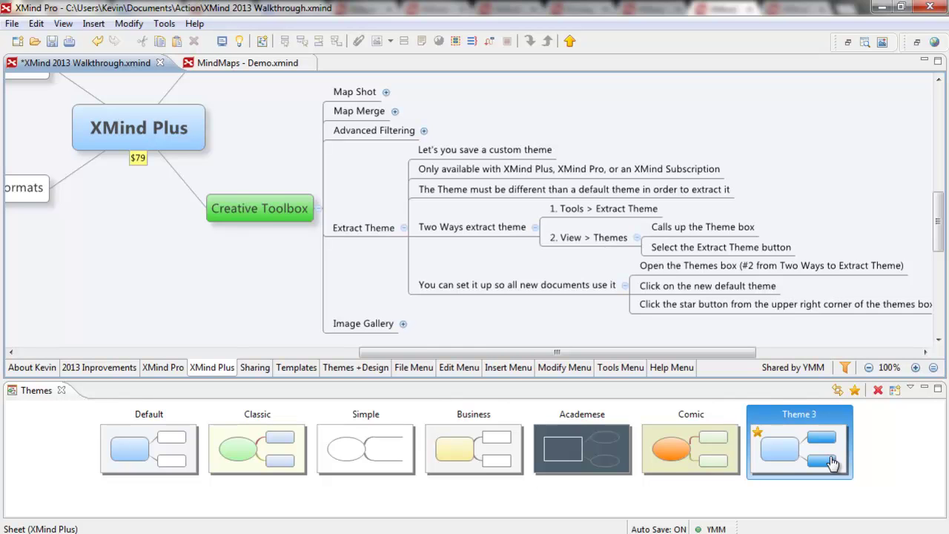
Close the Themes panel and select the Creative Toolbox and XMind Plus topics
click(363, 228)
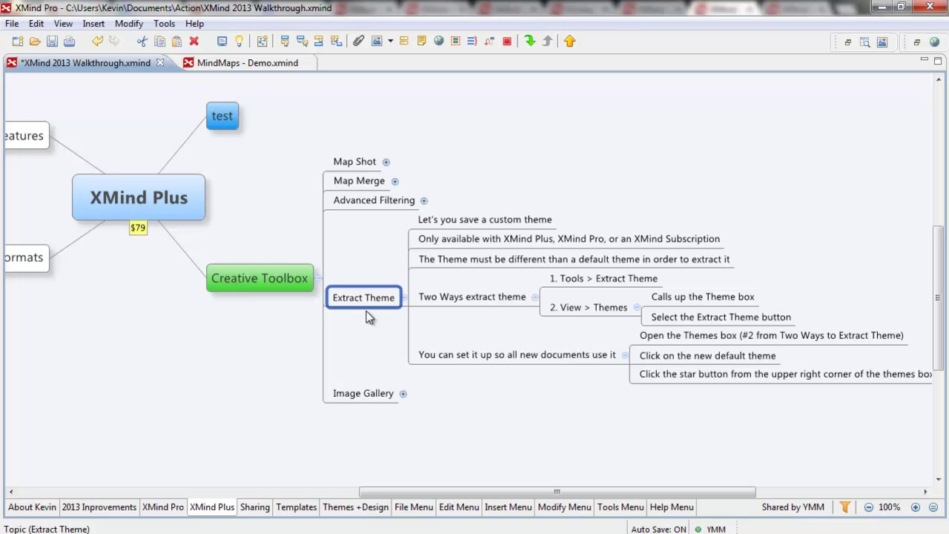
drag(274, 279, 282, 287)
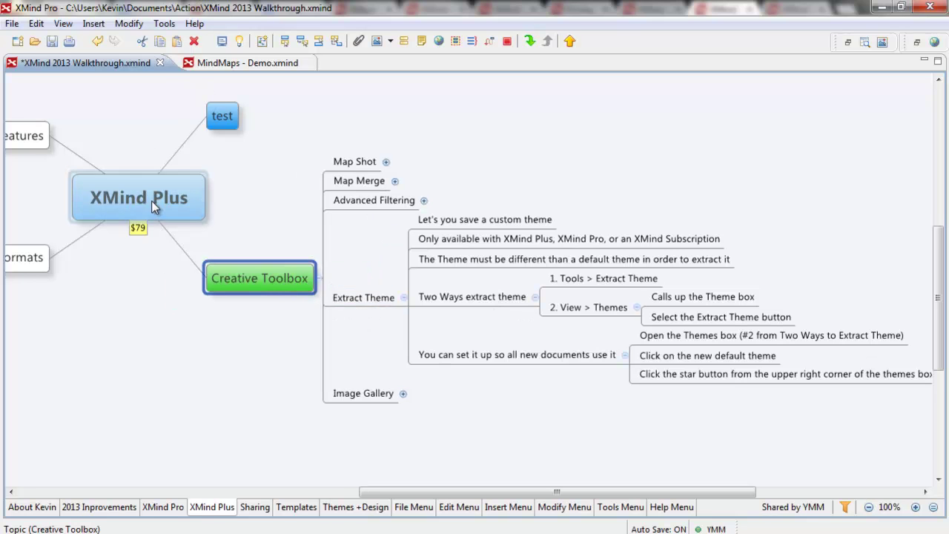
click(151, 200)
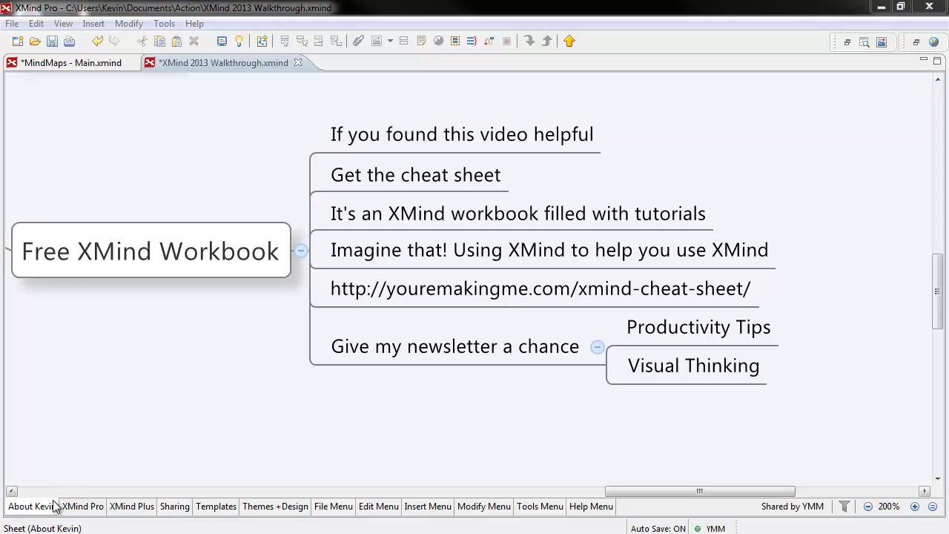
Browse the XMind Plus, File Menu and Edit Menu sheets
click(130, 507)
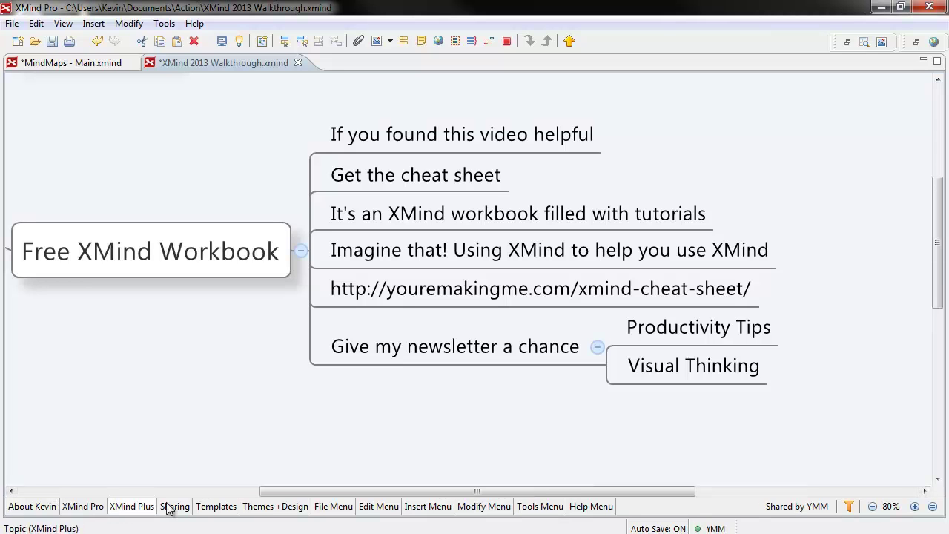
click(333, 506)
click(393, 511)
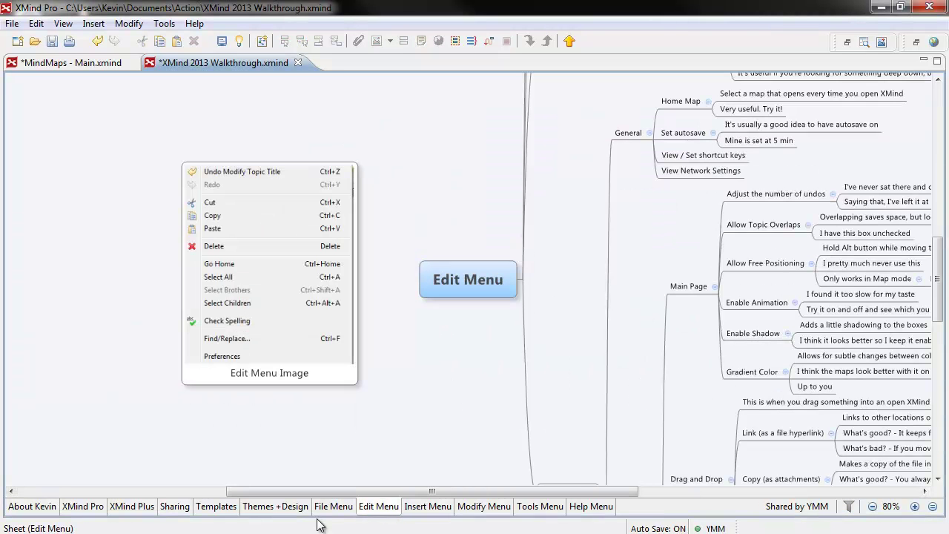
Switch to the Free XMind Workbook sheet and select its cheat sheet URL and newsletter topics
click(47, 510)
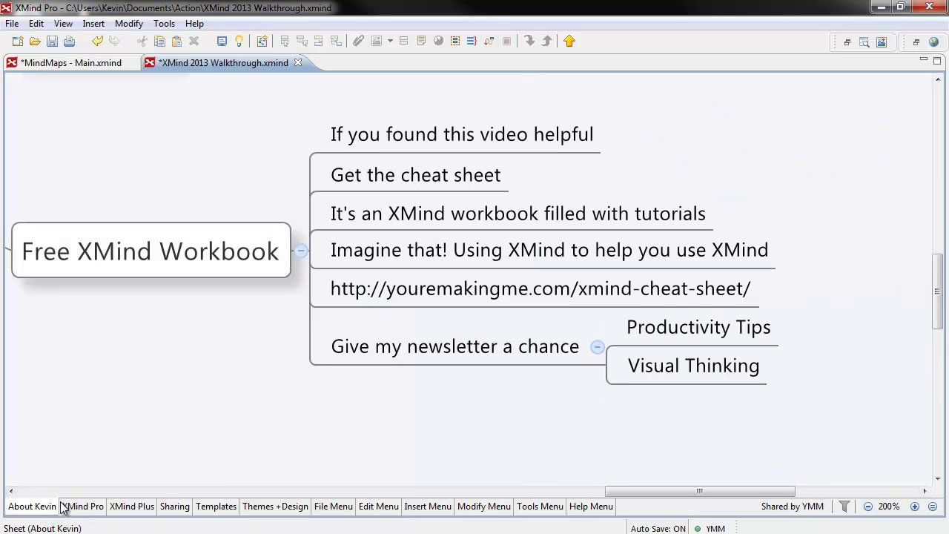
mouse_move(64, 509)
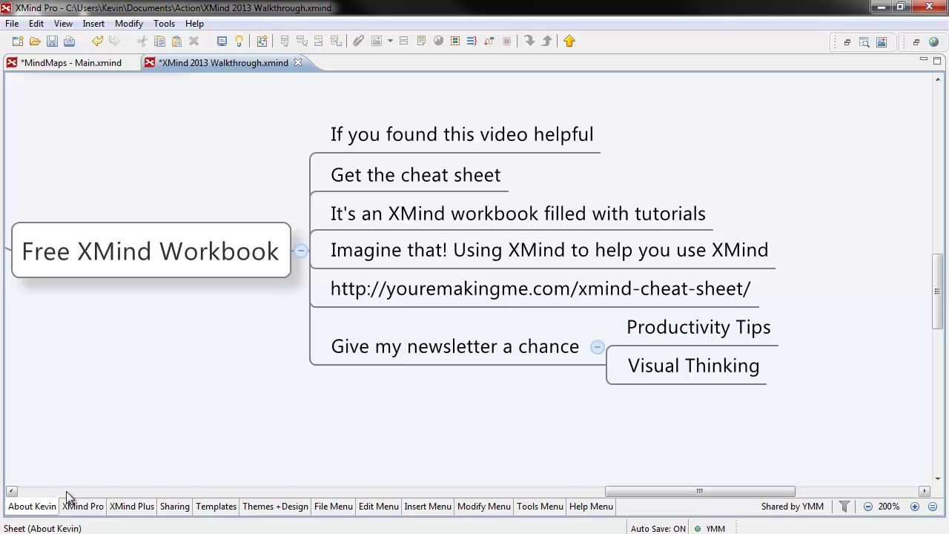
click(424, 302)
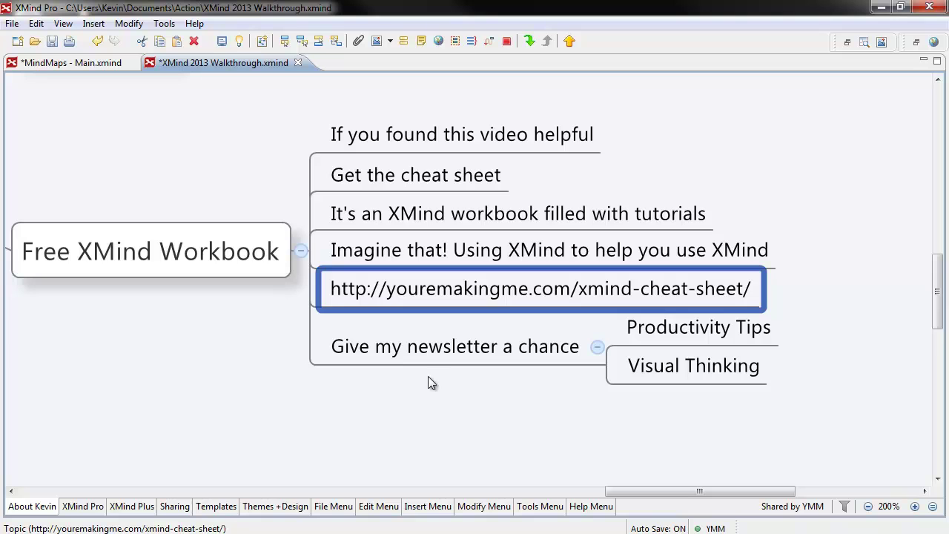
click(436, 356)
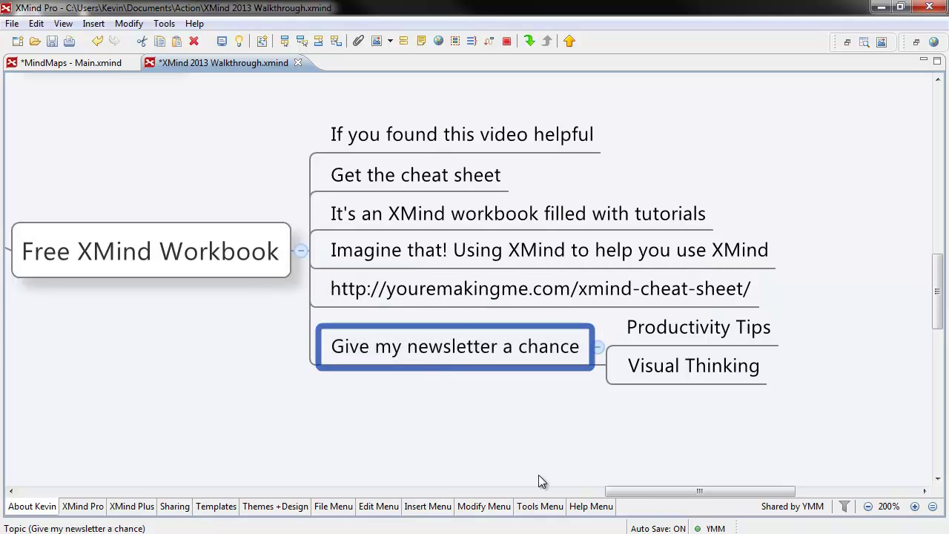